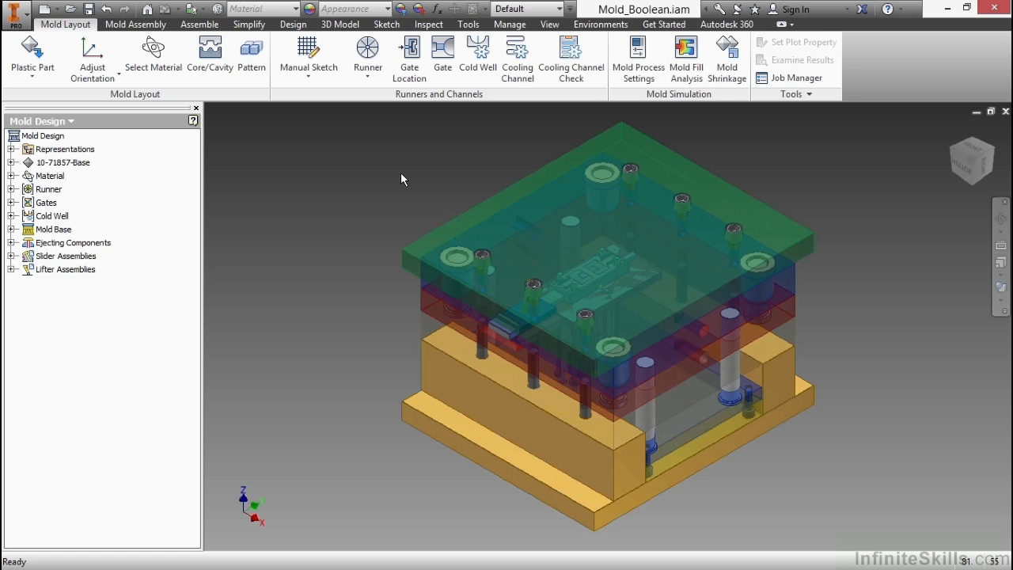
Start a workpiece pocket and preview the Round Corner, Hole Clearance and Merge Core and Cavity into Mold Base Plates pocket types
{"action": "left_click", "coordinate": [149, 25]}
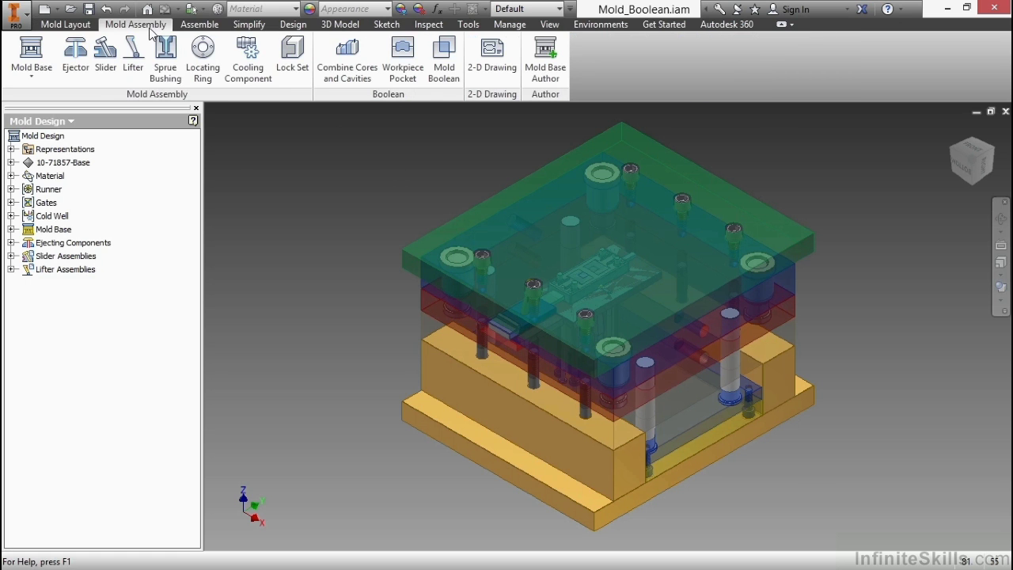
{"action": "left_click", "coordinate": [403, 59]}
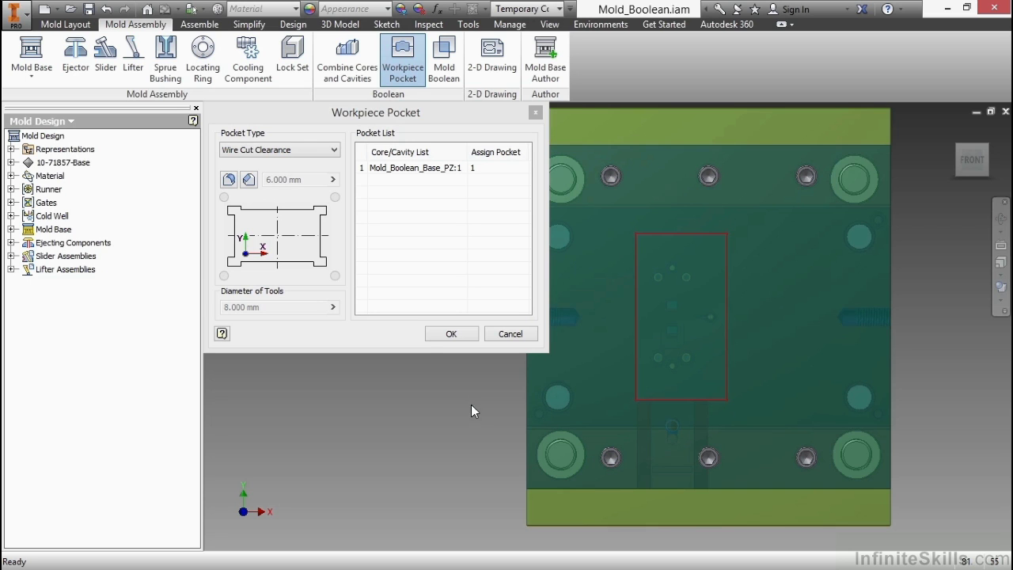
{"action": "left_click", "coordinate": [299, 150]}
{"action": "left_click", "coordinate": [271, 173]}
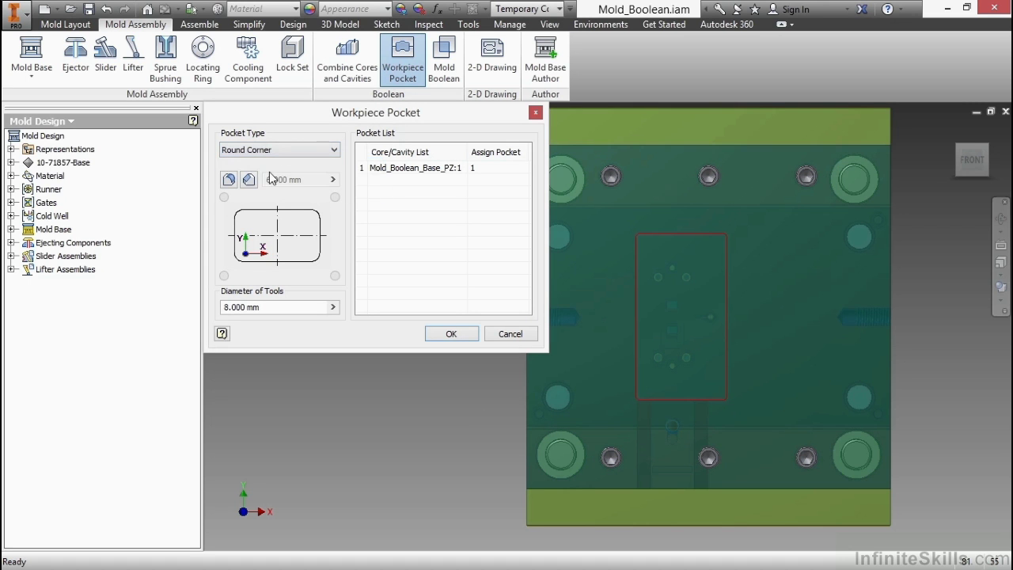
{"action": "left_click", "coordinate": [279, 151]}
{"action": "left_click", "coordinate": [261, 183]}
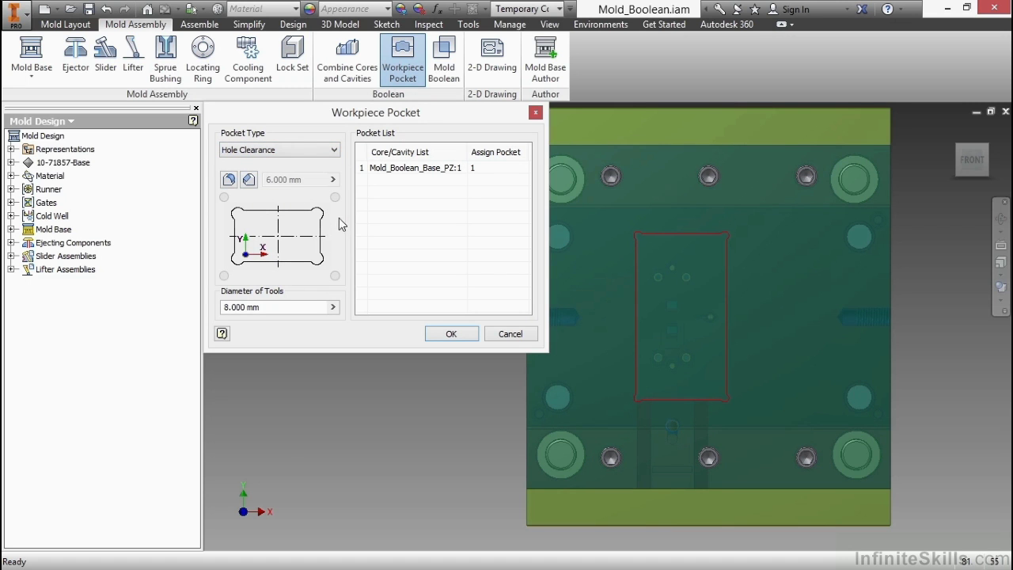
{"action": "left_click", "coordinate": [313, 152]}
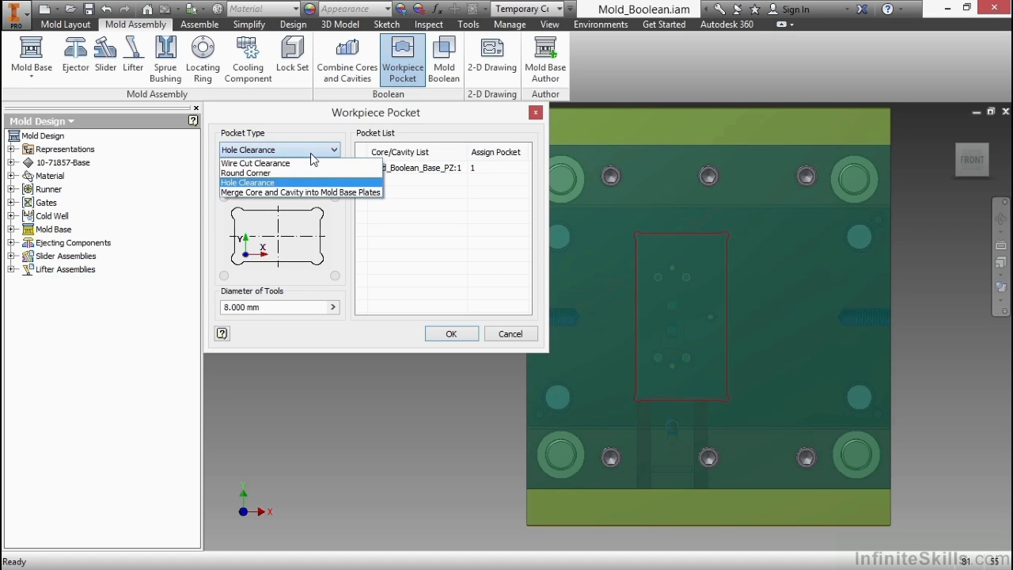
{"action": "left_click", "coordinate": [285, 193]}
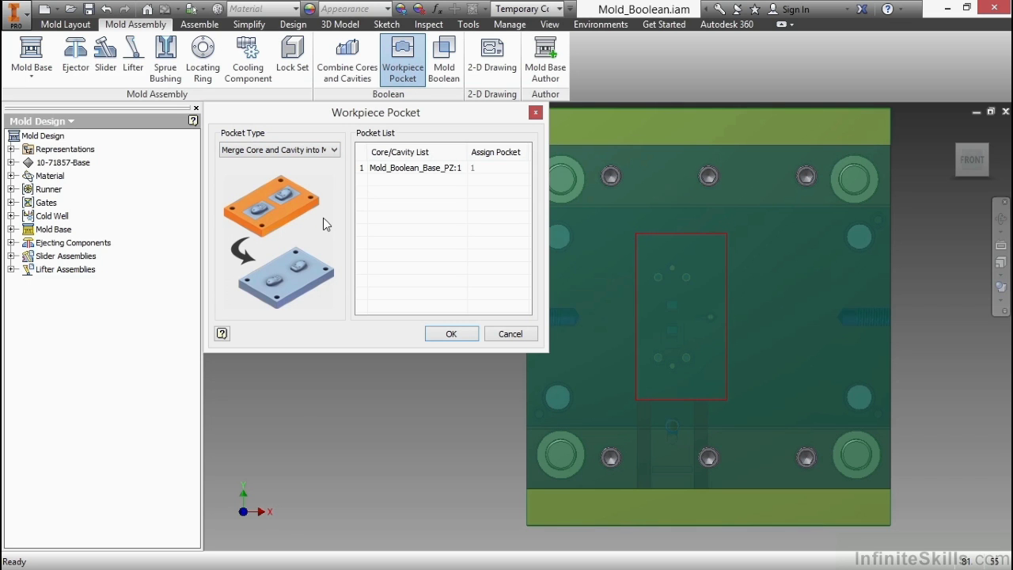
Set the workpiece pocket type to Hole Clearance and create the pocket
{"action": "left_click", "coordinate": [308, 155]}
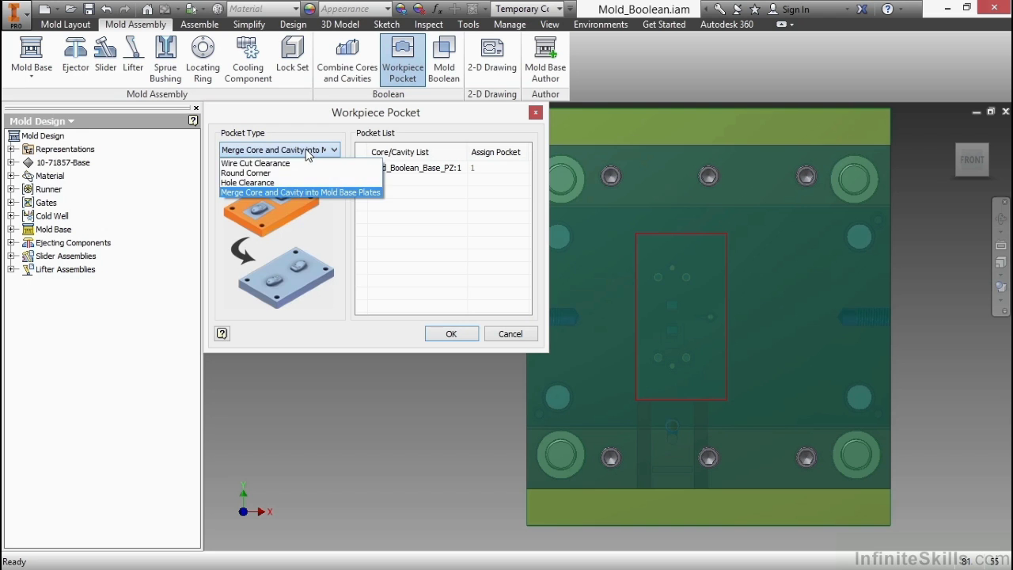
{"action": "left_click", "coordinate": [270, 181]}
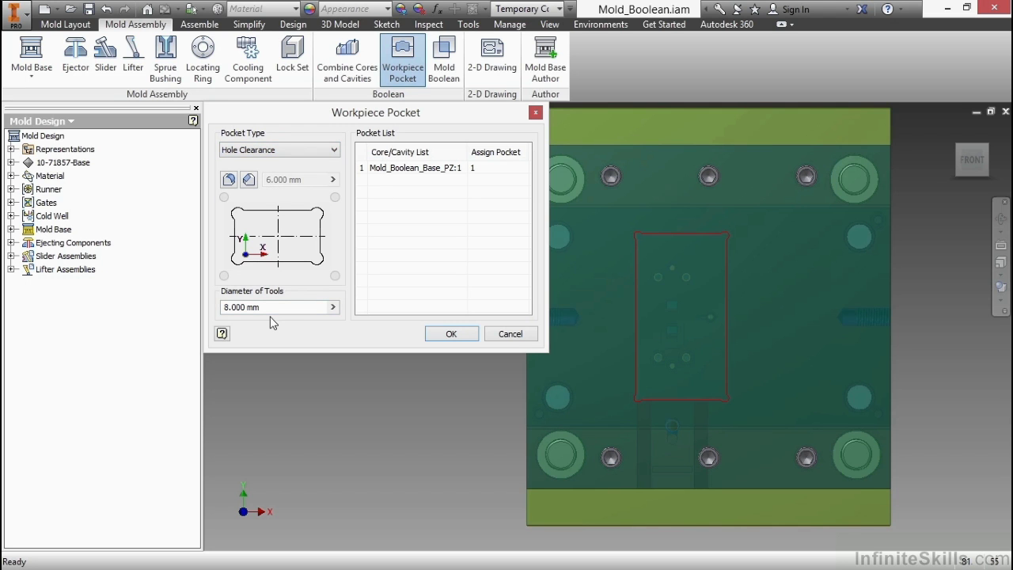
{"action": "left_click", "coordinate": [443, 333]}
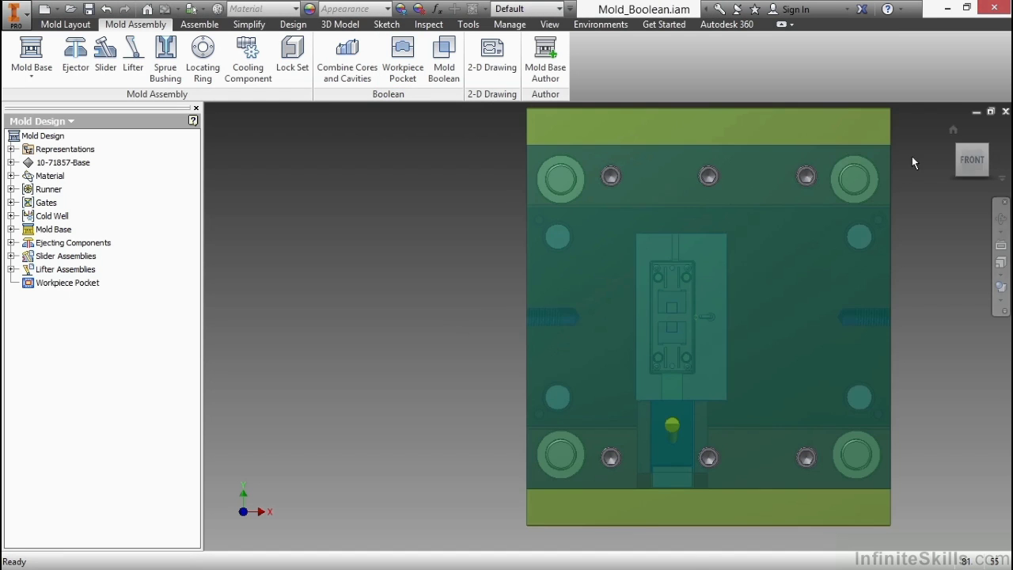
Return the mold to its home view and activate the Mold Base view representation
{"action": "left_click", "coordinate": [953, 130]}
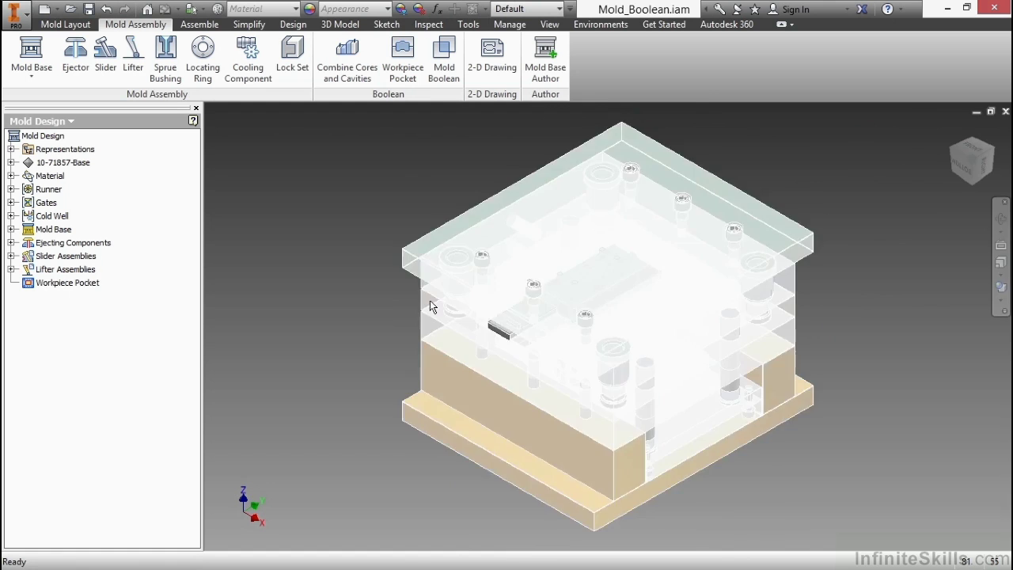
{"action": "scroll", "coordinate": [431, 307], "scroll_direction": "up", "scroll_amount": 5}
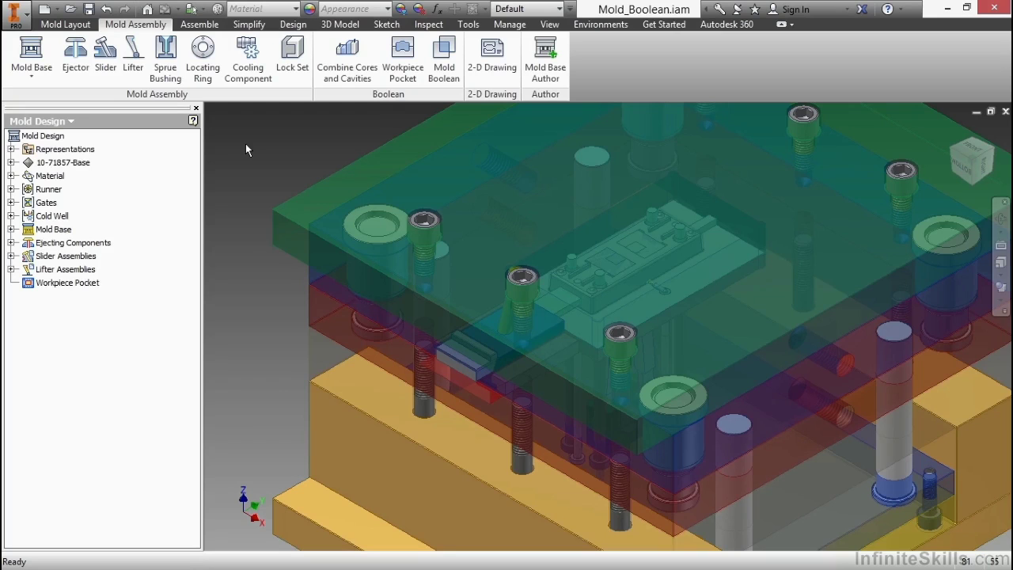
{"action": "left_click", "coordinate": [12, 149]}
{"action": "left_click", "coordinate": [24, 162]}
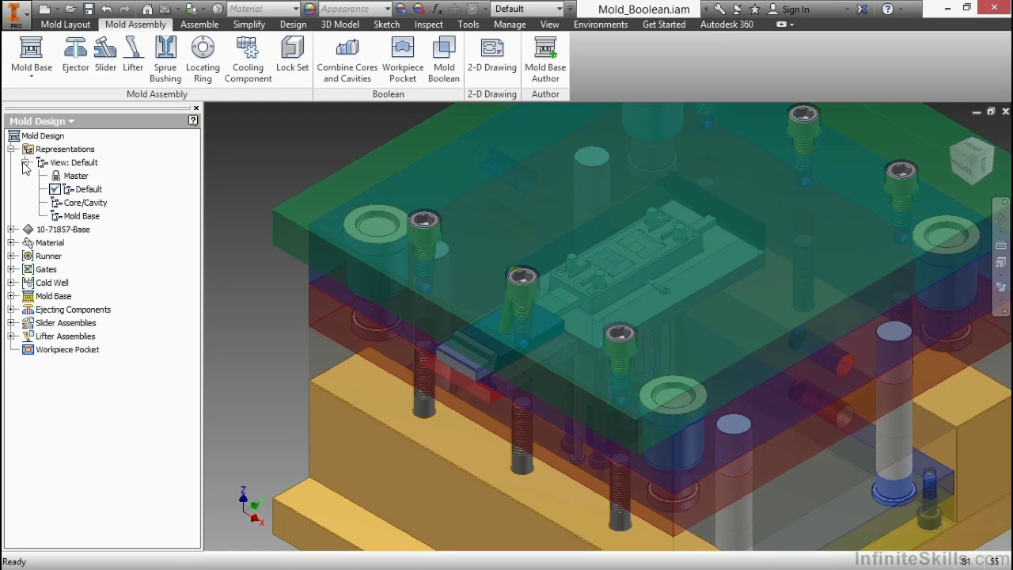
{"action": "double_click", "coordinate": [83, 216]}
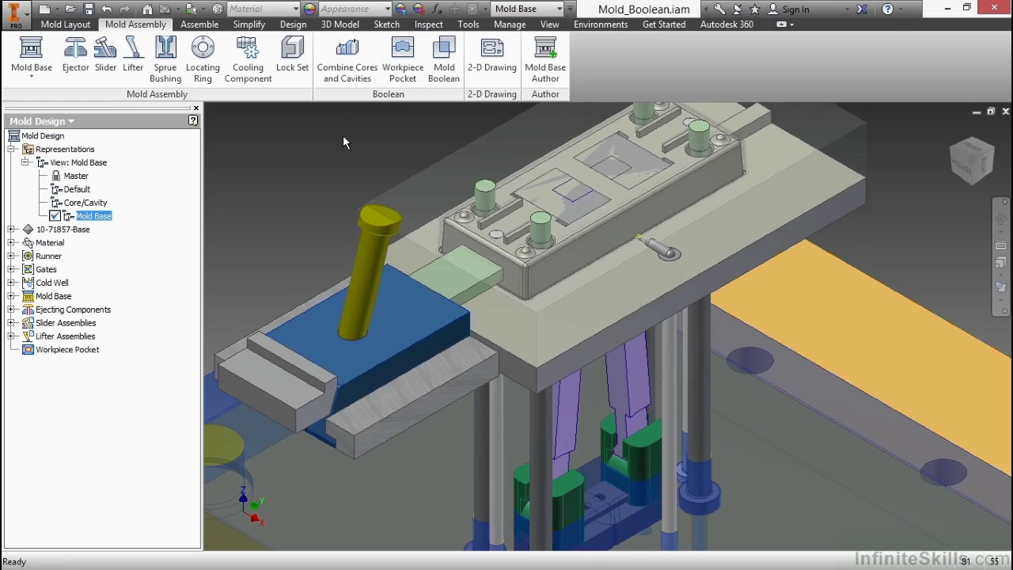
Use Mold Boolean's add operation to unite the slider-side lifter's core blade with its head body Mold_Boolean_Base_CR:1
{"action": "left_click", "coordinate": [443, 52]}
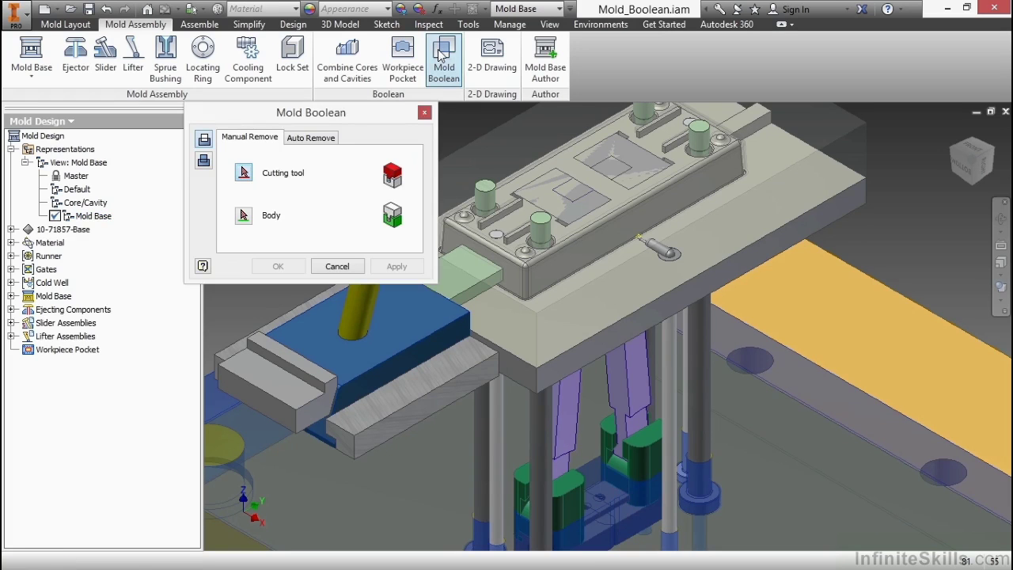
{"action": "left_click", "coordinate": [204, 163]}
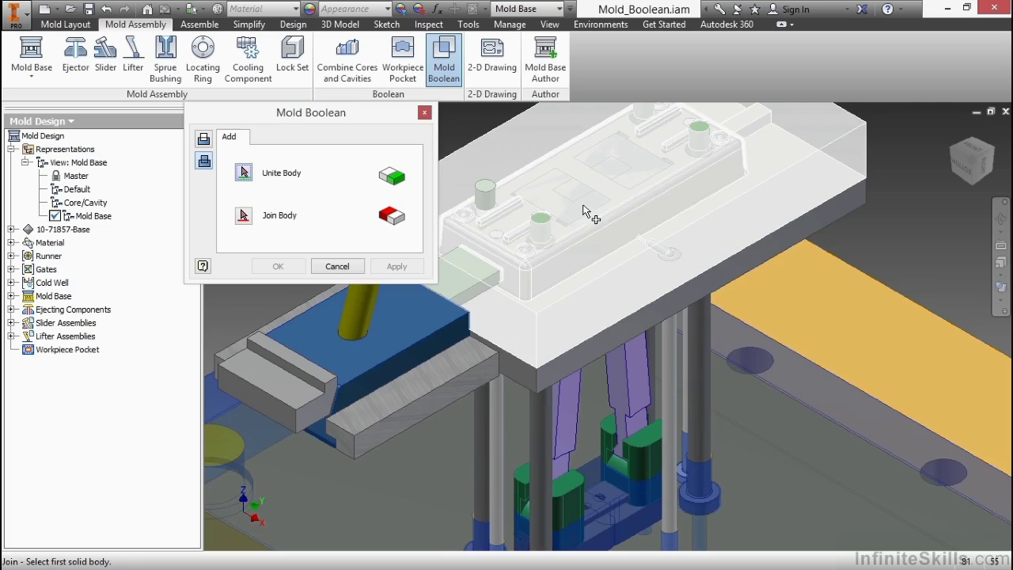
{"action": "mouse_move", "coordinate": [587, 212]}
{"action": "scroll", "coordinate": [587, 212], "scroll_direction": "down", "scroll_amount": 2}
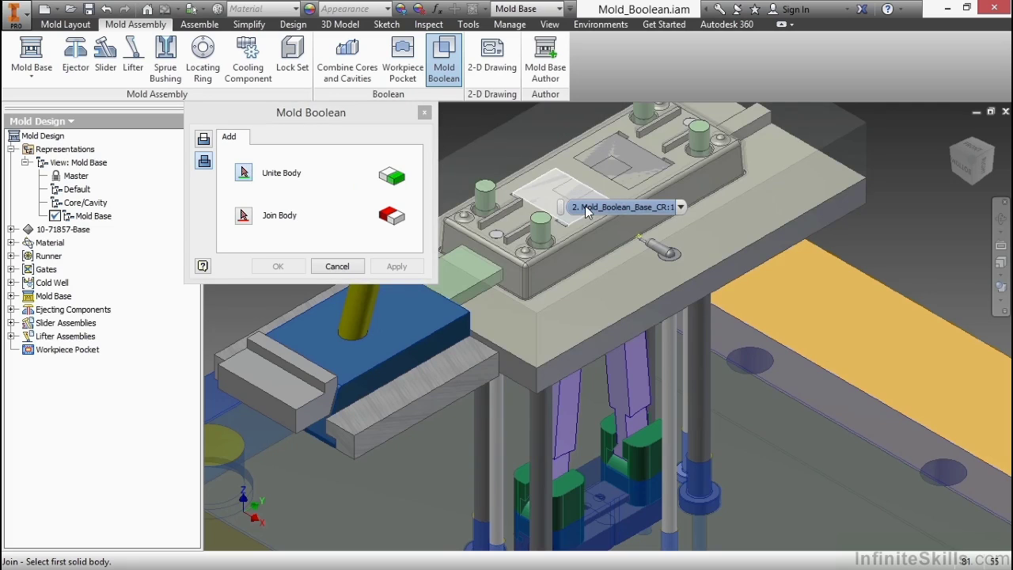
{"action": "scroll", "coordinate": [590, 212], "scroll_direction": "down", "scroll_amount": 1}
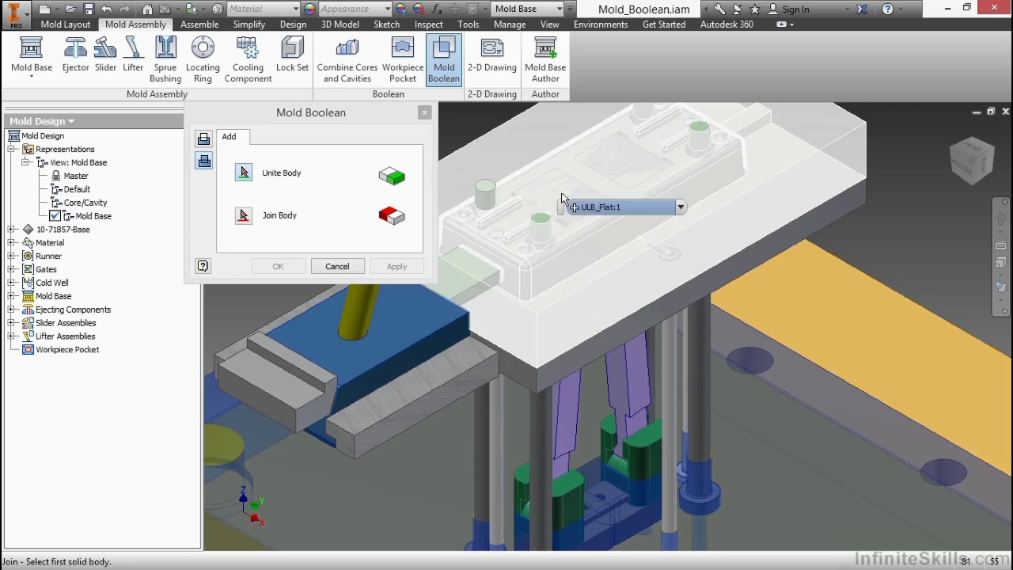
{"action": "middle_click_drag", "start_coordinate": [522, 241], "coordinate": [590, 298], "text": "shift"}
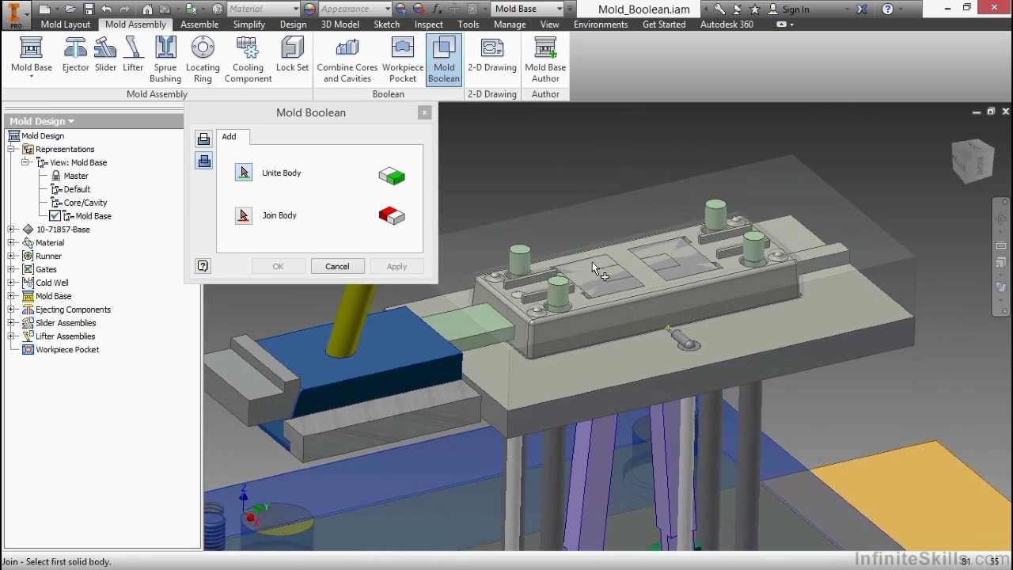
{"action": "left_click", "coordinate": [593, 433]}
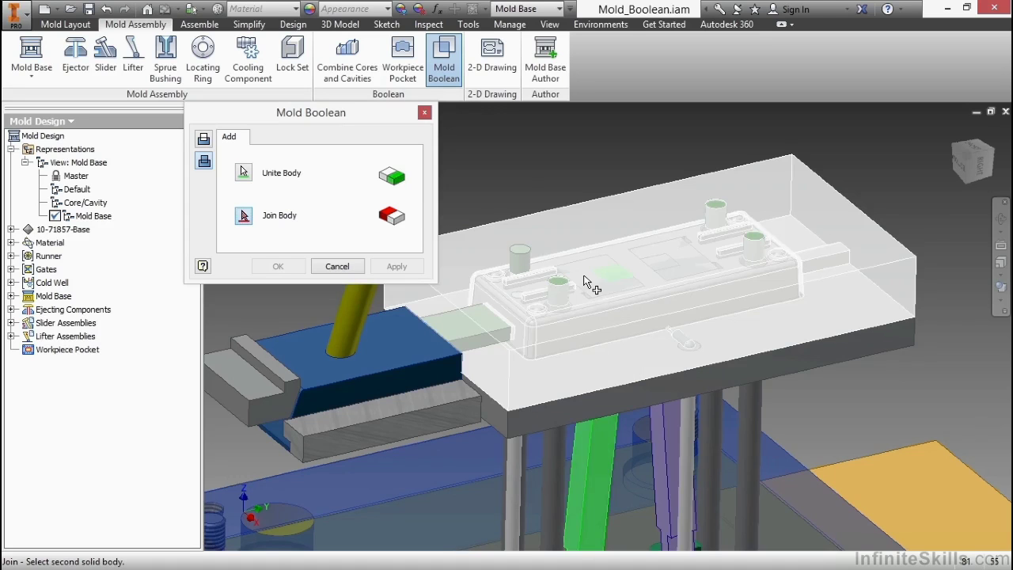
{"action": "mouse_move", "coordinate": [584, 281]}
{"action": "scroll", "coordinate": [584, 282], "scroll_direction": "down", "scroll_amount": 2}
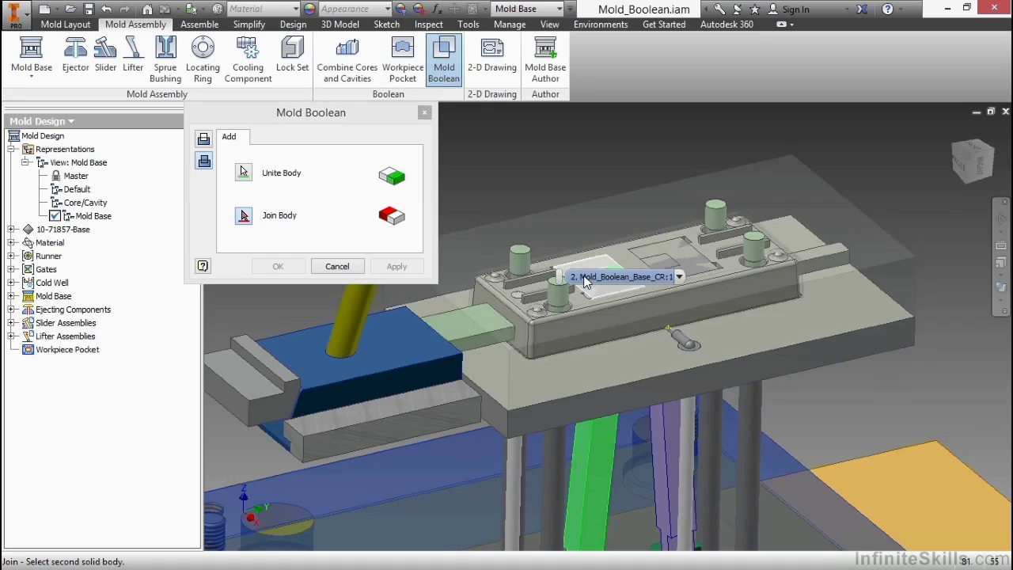
{"action": "left_click", "coordinate": [586, 278]}
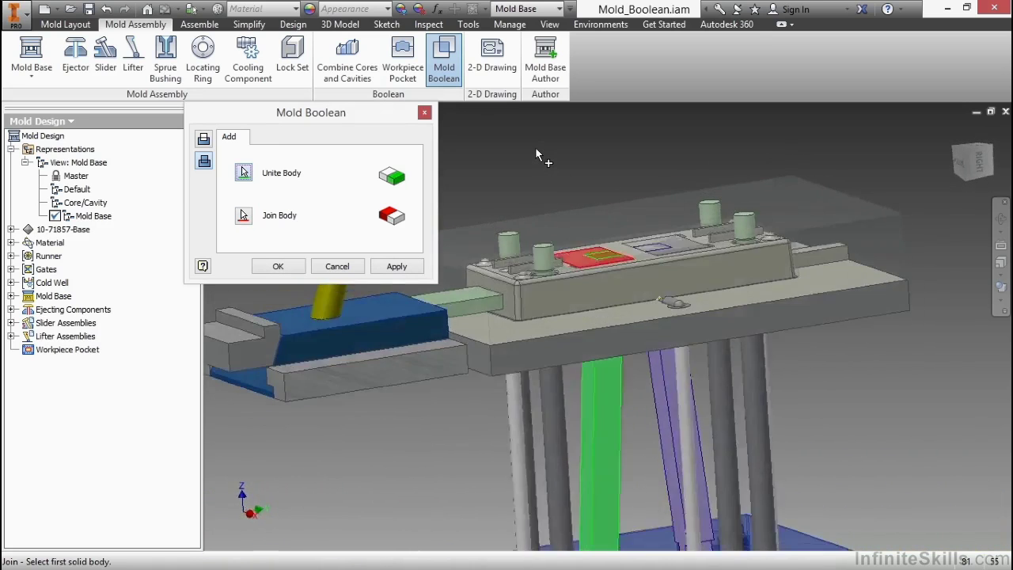
{"action": "left_click", "coordinate": [398, 264]}
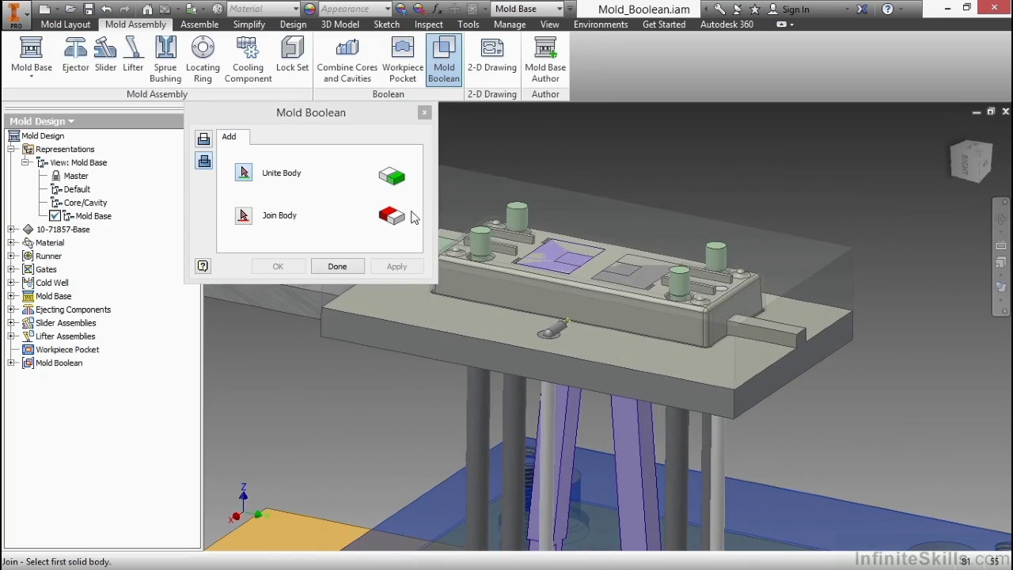
{"action": "left_click", "coordinate": [338, 268]}
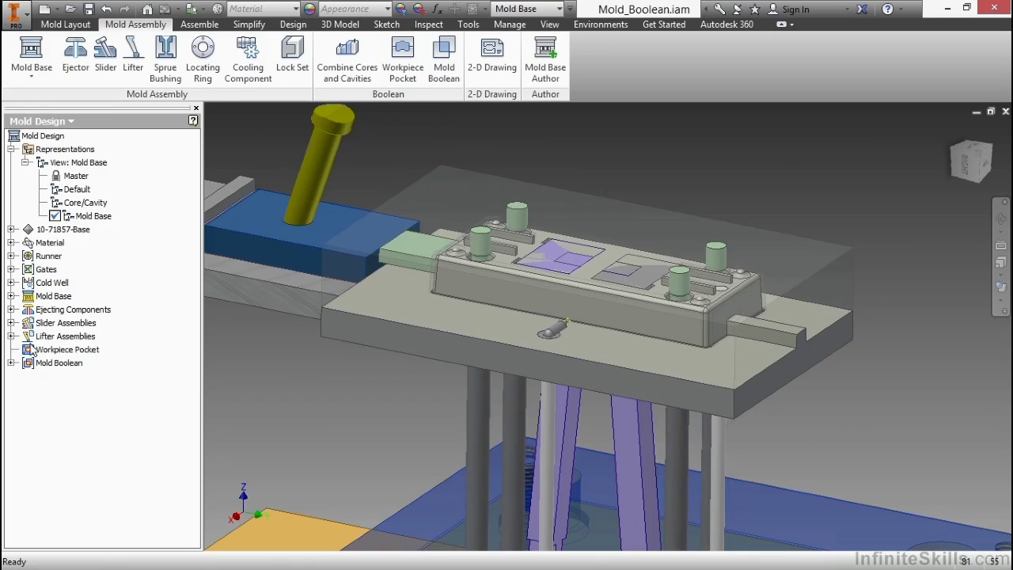
Open Lifter Assembly1 as its own document to examine the united core blade, and close it without saving
{"action": "left_click", "coordinate": [11, 335]}
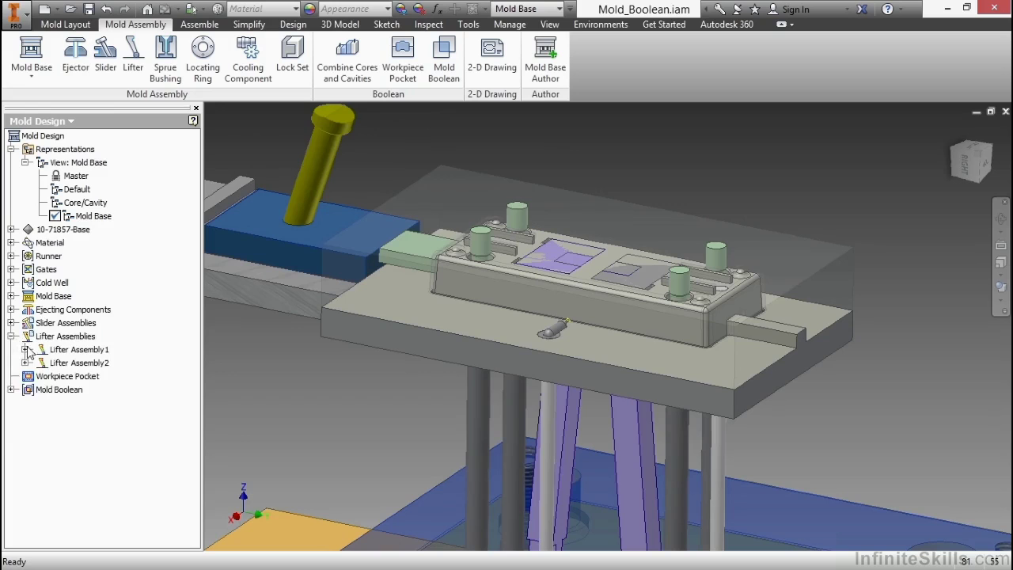
{"action": "left_click", "coordinate": [25, 349]}
{"action": "left_click", "coordinate": [79, 349]}
{"action": "double_click", "coordinate": [82, 351]}
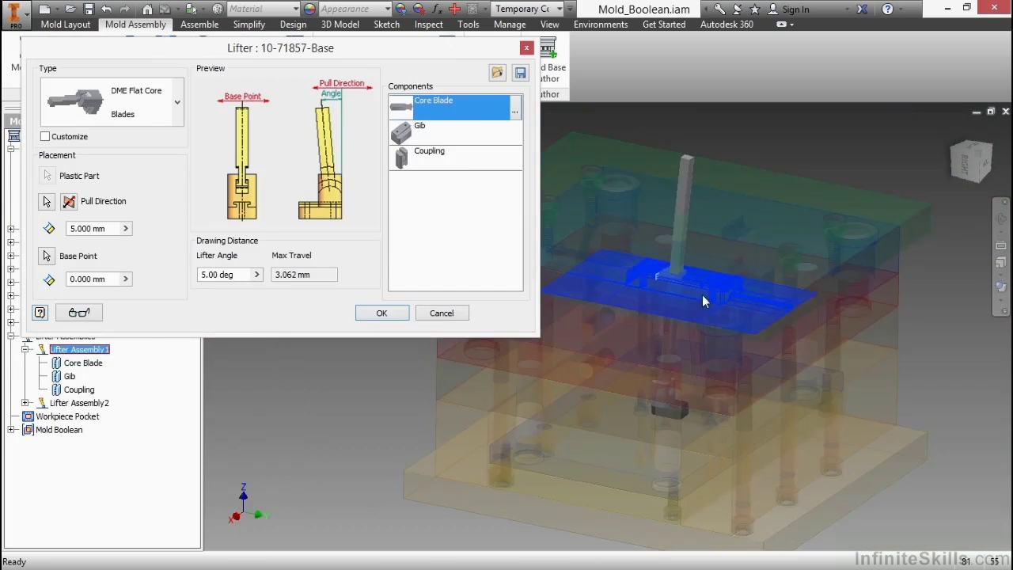
{"action": "left_click", "coordinate": [450, 311]}
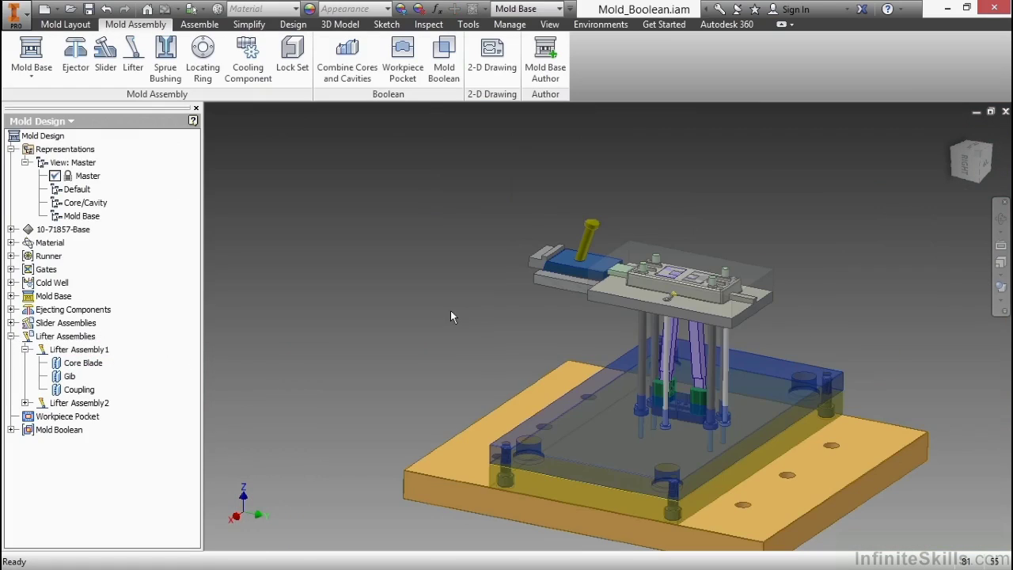
{"action": "right_click", "coordinate": [92, 351]}
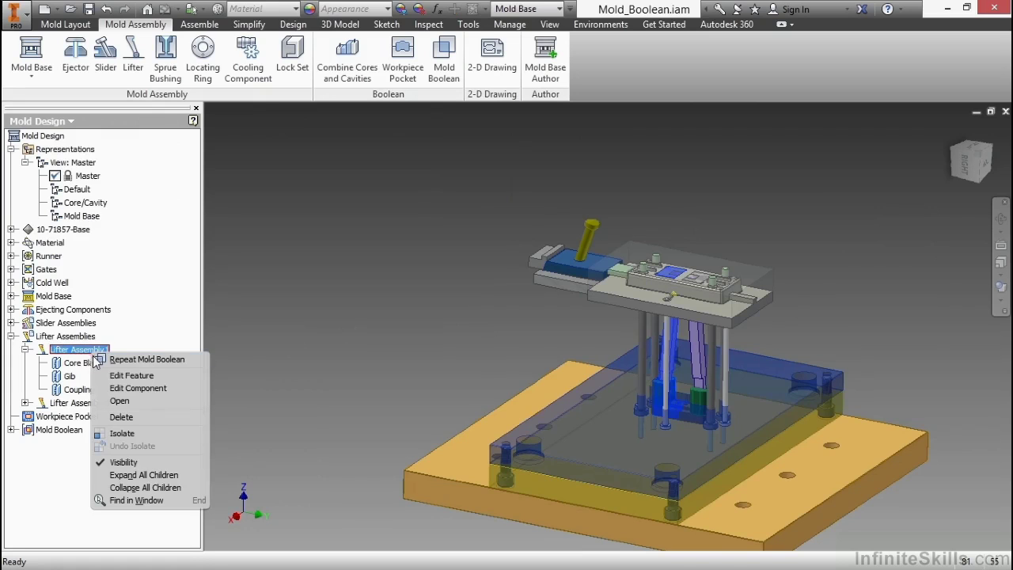
{"action": "left_click", "coordinate": [120, 401]}
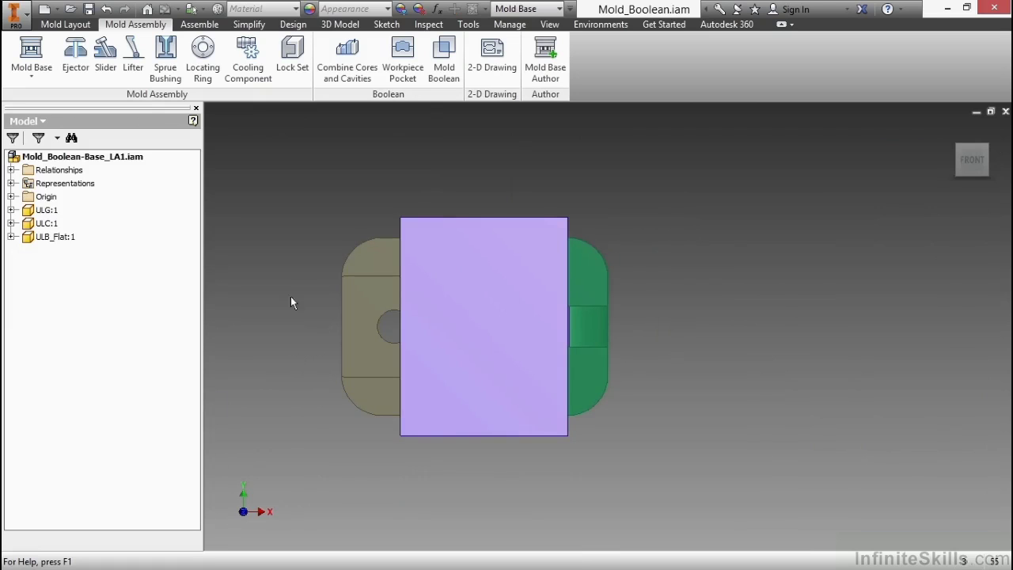
{"action": "scroll", "coordinate": [311, 334], "scroll_direction": "up", "scroll_amount": 5}
{"action": "middle_click_drag", "start_coordinate": [311, 333], "coordinate": [397, 333], "text": "shift"}
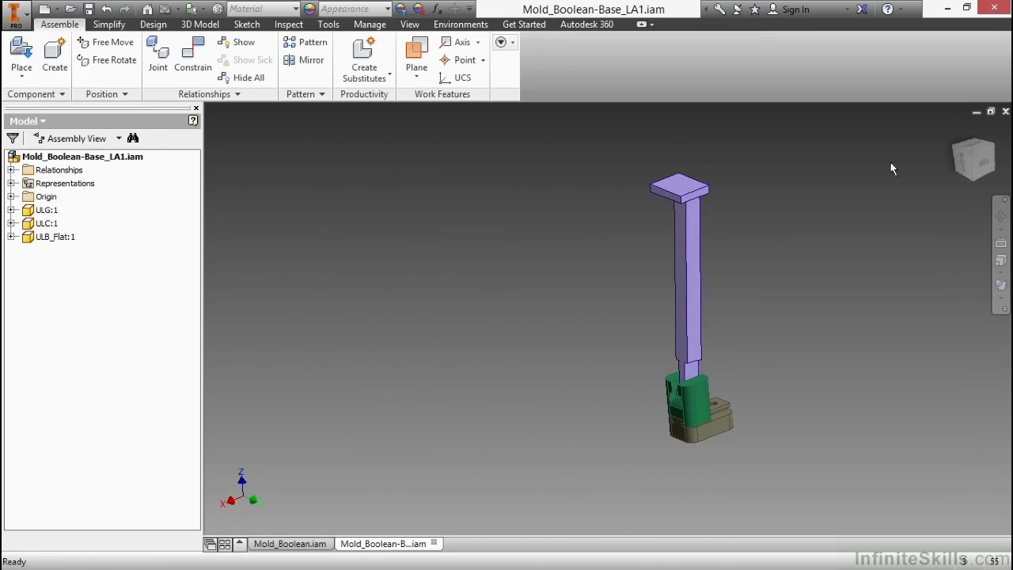
{"action": "left_click", "coordinate": [1005, 111]}
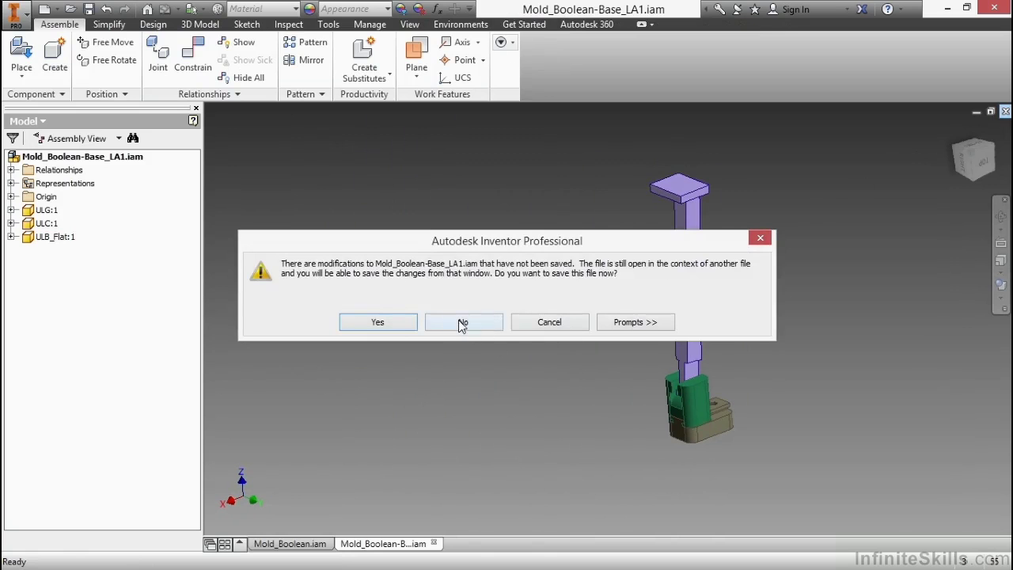
{"action": "left_click", "coordinate": [463, 321]}
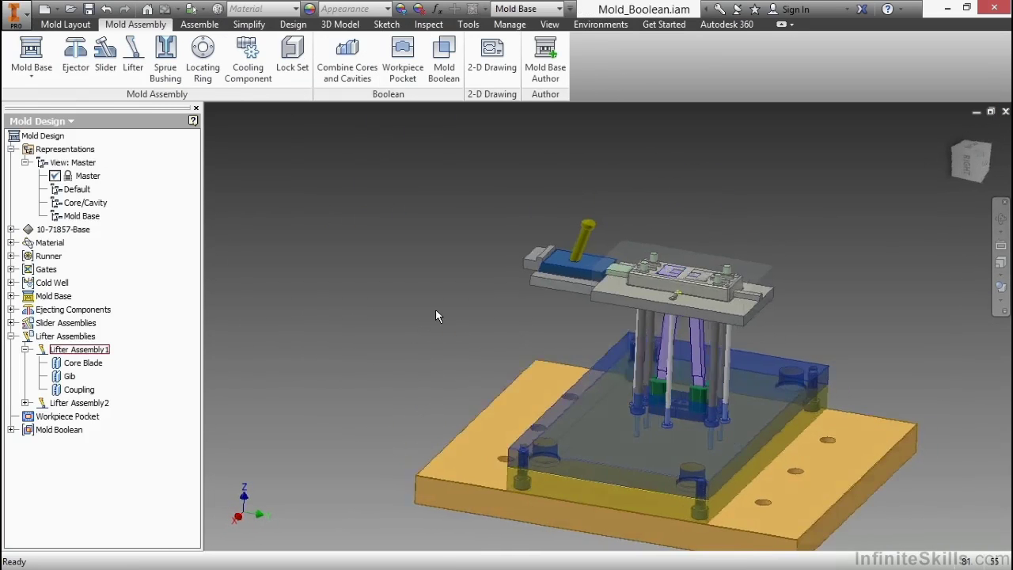
Use Mold Boolean's manual remove operation to cut the core body with Lifter Assembly1's united core blade, and finish the command
{"action": "middle_click_drag", "start_coordinate": [435, 315], "coordinate": [651, 210], "text": "shift"}
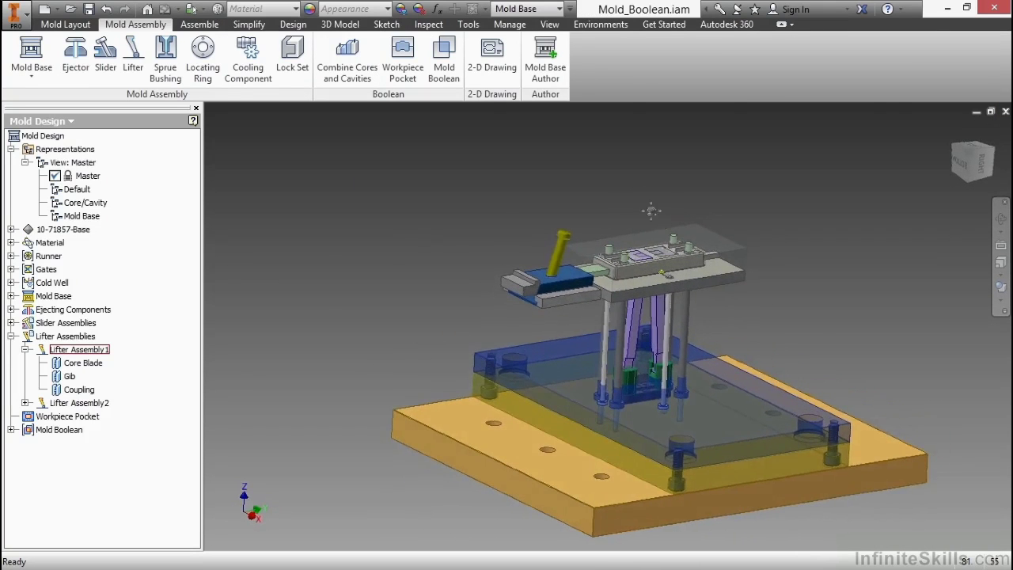
{"action": "scroll", "coordinate": [651, 210], "scroll_direction": "up", "scroll_amount": 3}
{"action": "middle_click_drag", "start_coordinate": [556, 209], "coordinate": [531, 176]}
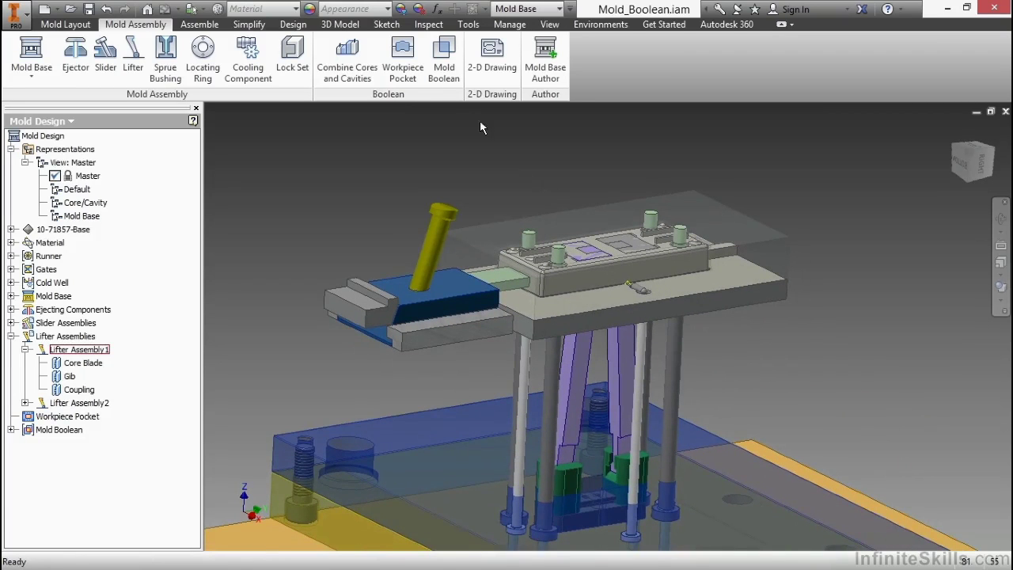
{"action": "left_click", "coordinate": [443, 73]}
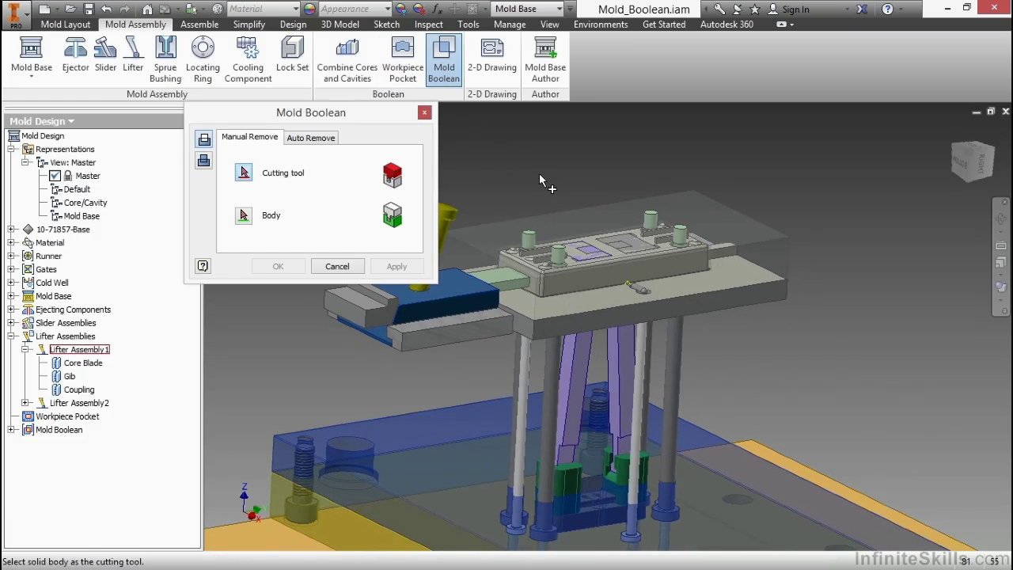
{"action": "left_click", "coordinate": [575, 351]}
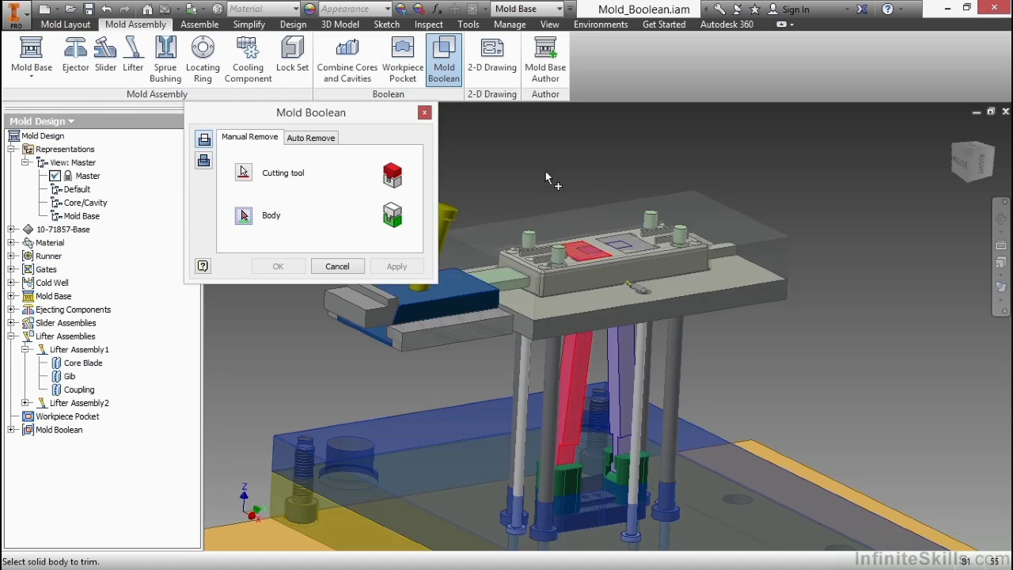
{"action": "left_click", "coordinate": [597, 311]}
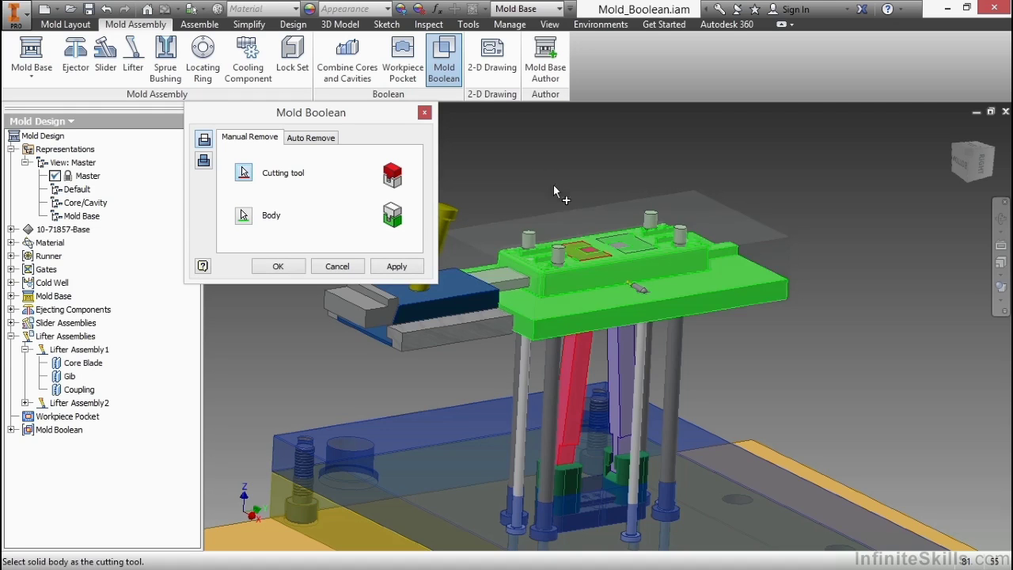
{"action": "middle_click_drag", "start_coordinate": [526, 170], "coordinate": [565, 315], "text": "shift"}
{"action": "middle_click_drag", "start_coordinate": [592, 375], "coordinate": [592, 303], "text": "shift"}
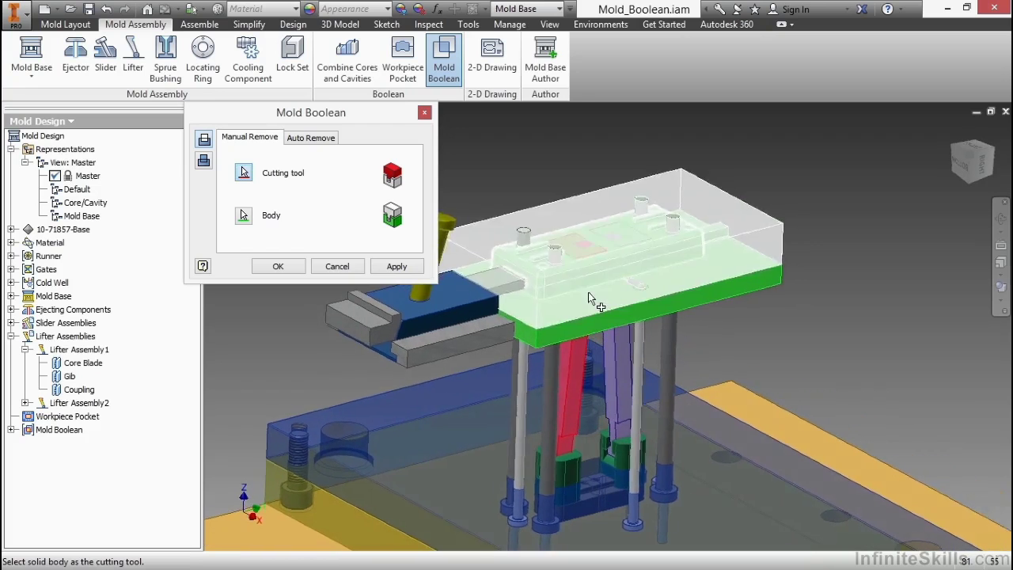
{"action": "left_click", "coordinate": [396, 267]}
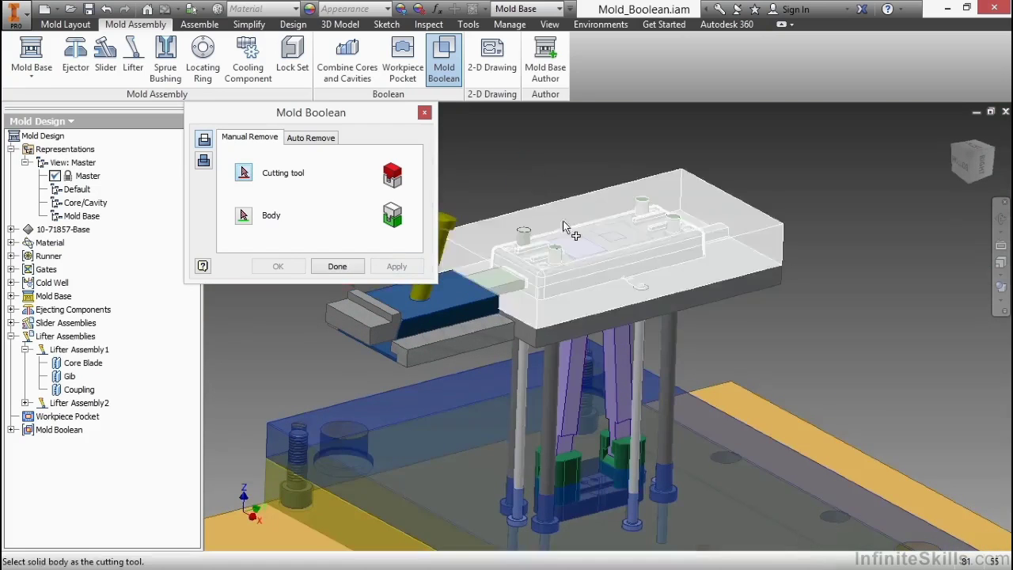
{"action": "left_click", "coordinate": [337, 265]}
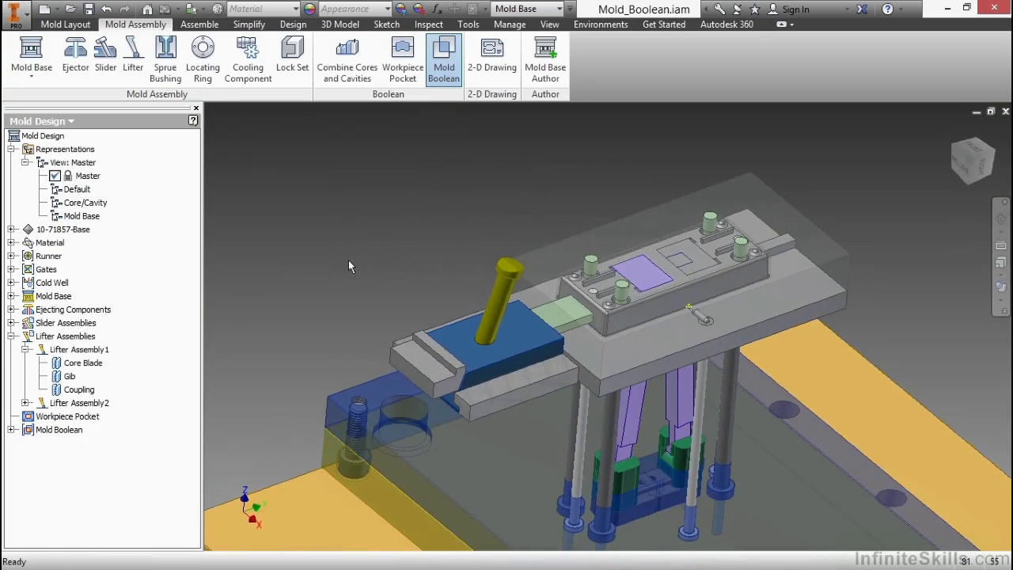
Hide Lifter Assembly1 to examine the opening cut in the core, and make the lifter assembly visible again
{"action": "left_click", "coordinate": [83, 350]}
{"action": "right_click", "coordinate": [86, 353]}
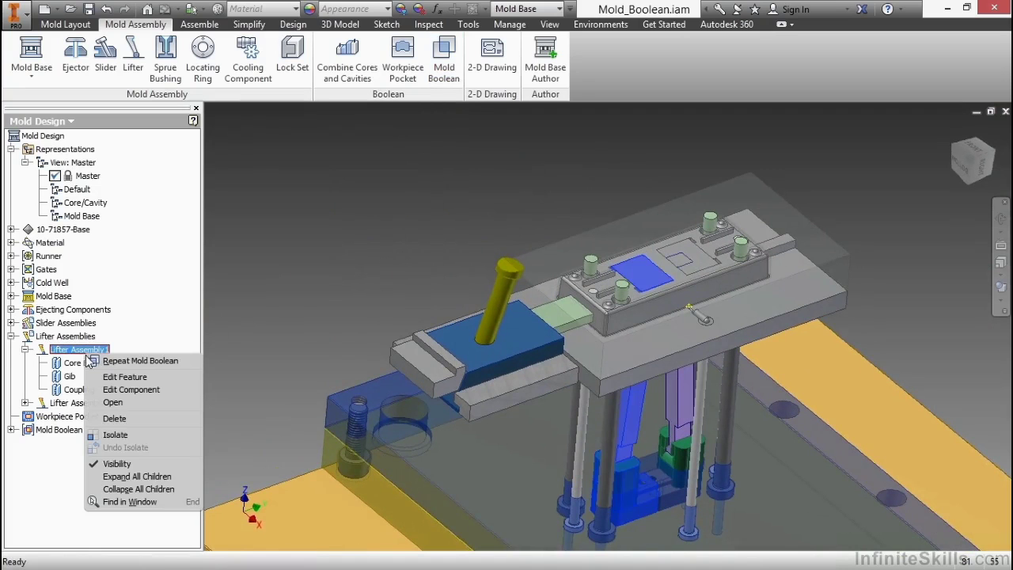
{"action": "left_click", "coordinate": [119, 464]}
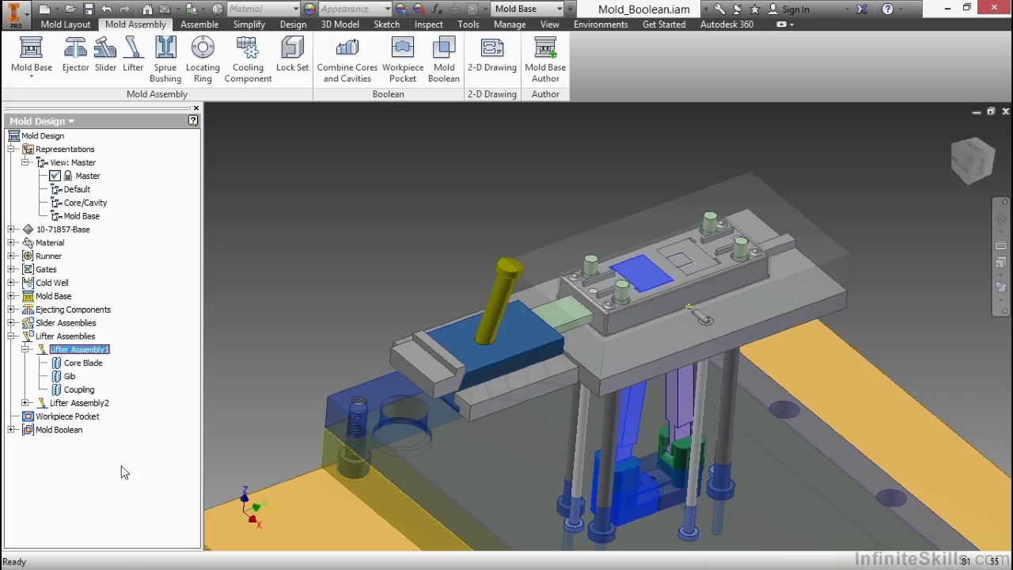
{"action": "left_click", "coordinate": [341, 184]}
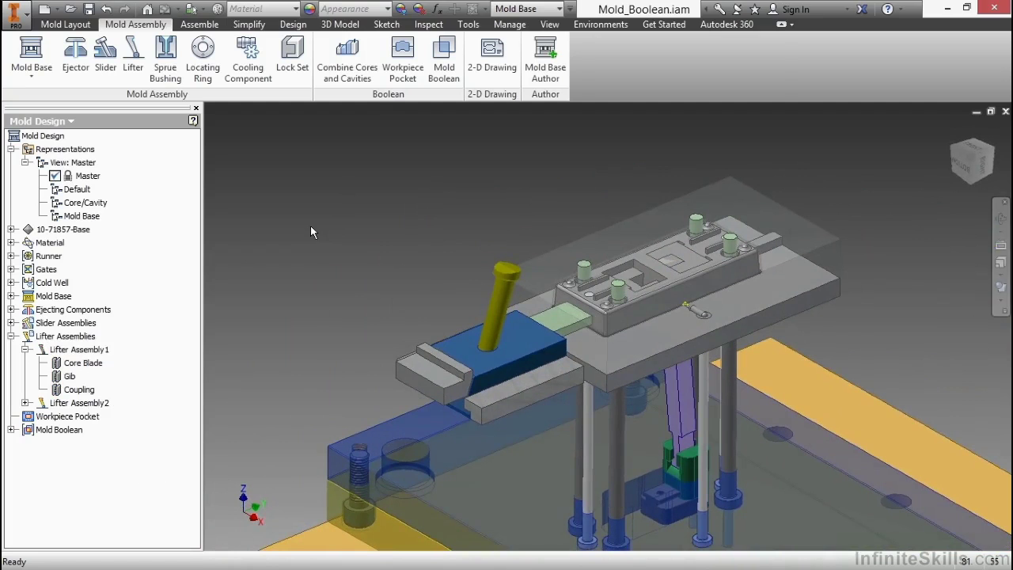
{"action": "right_click", "coordinate": [80, 349]}
{"action": "left_click", "coordinate": [135, 465]}
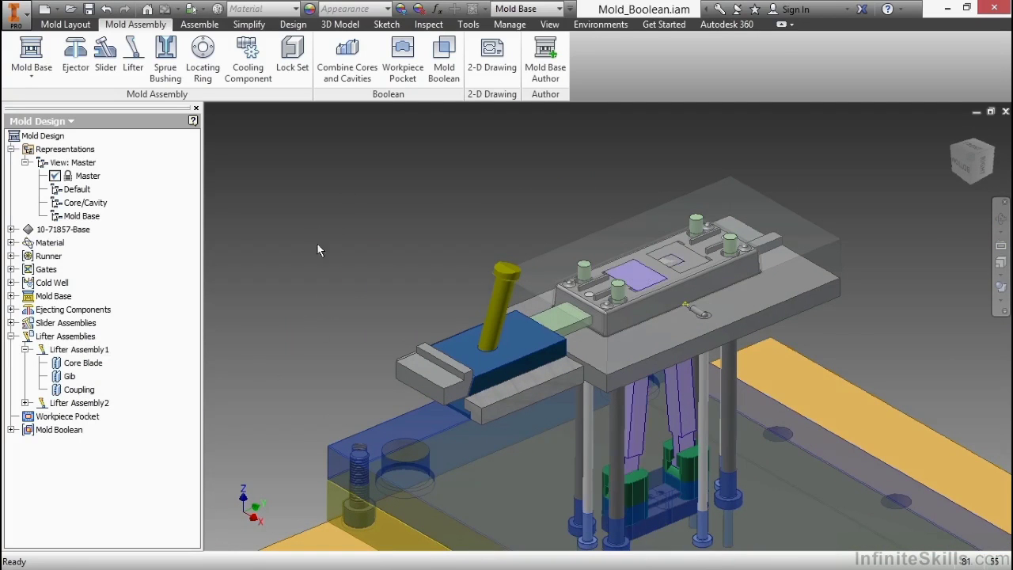
Use Mold Boolean's add operation to unite the blue slider body with the adjoining light green slider head body
{"action": "left_click", "coordinate": [443, 63]}
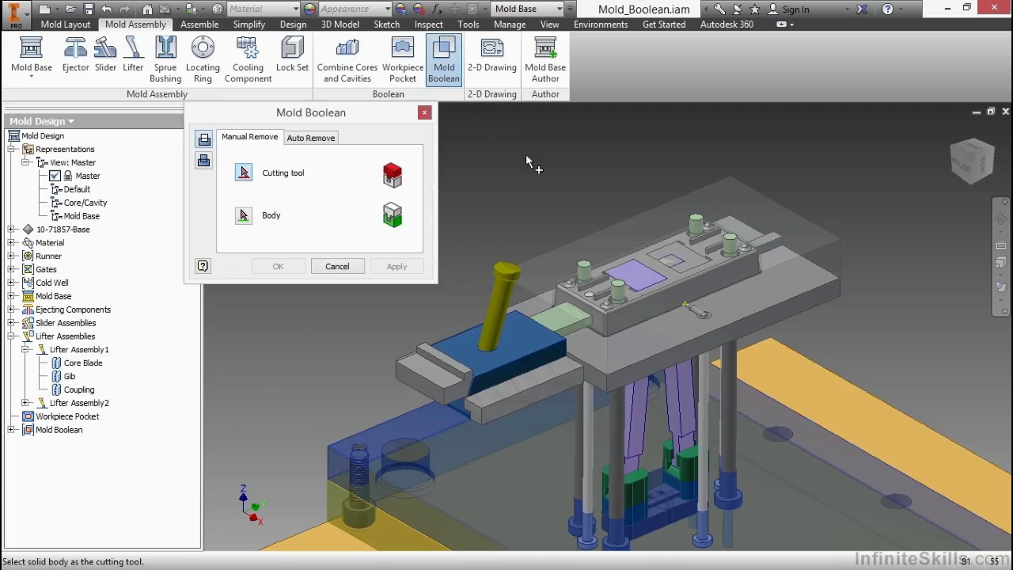
{"action": "scroll", "coordinate": [601, 211], "scroll_direction": "up", "scroll_amount": 3}
{"action": "middle_click_drag", "start_coordinate": [600, 211], "coordinate": [601, 214], "text": "shift"}
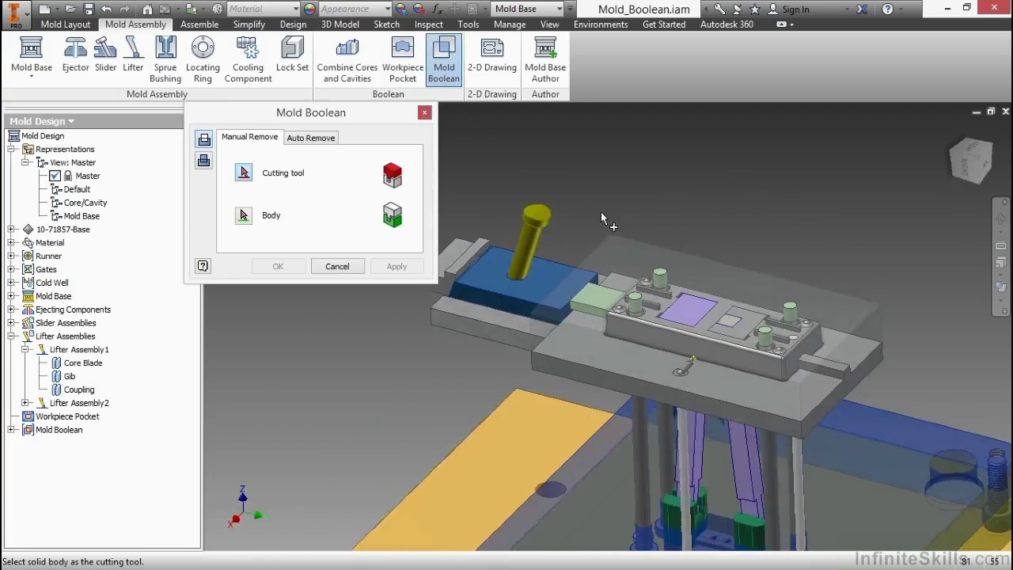
{"action": "left_click", "coordinate": [204, 161]}
{"action": "left_click", "coordinate": [204, 161]}
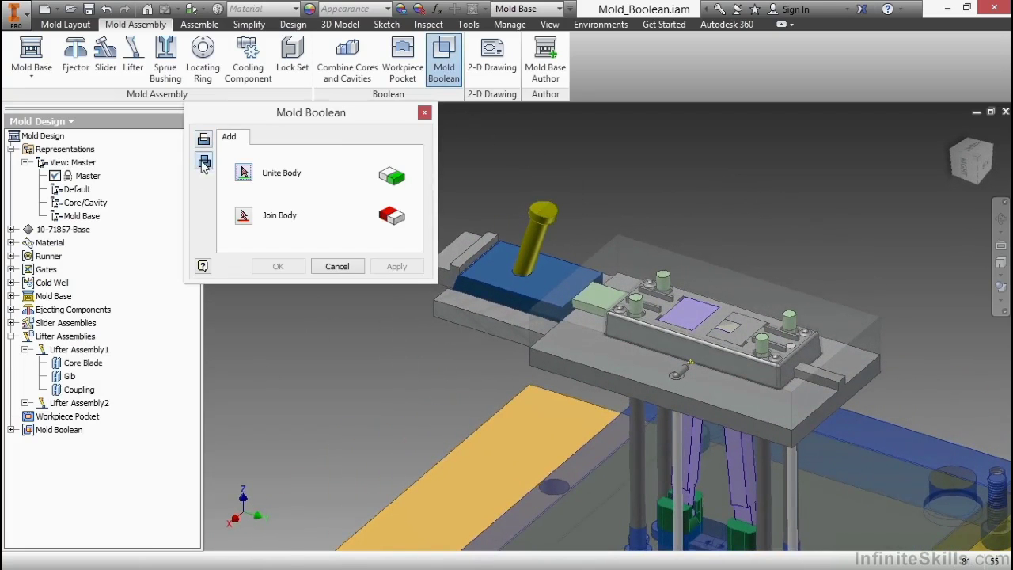
{"action": "left_click", "coordinate": [478, 281]}
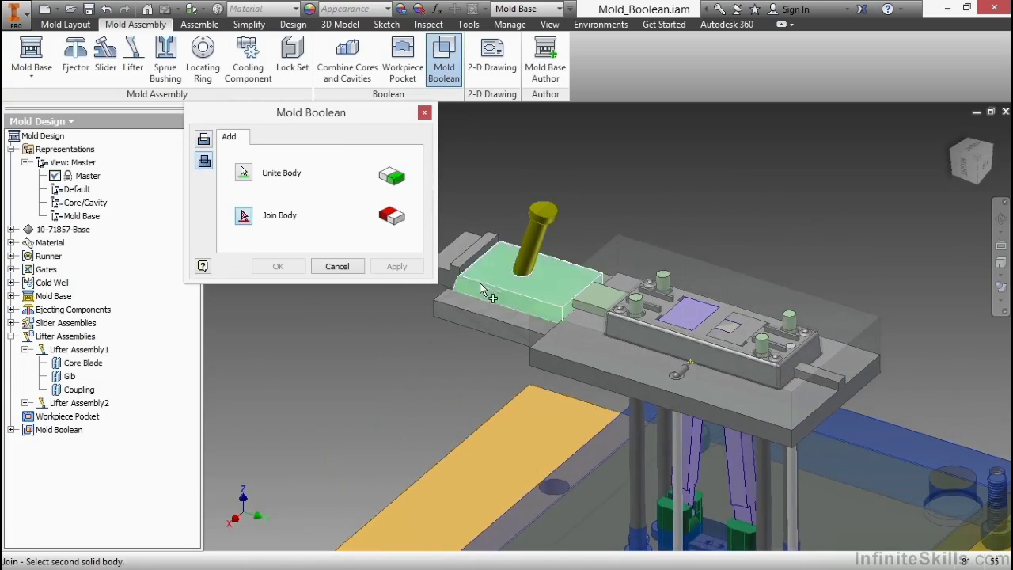
{"action": "middle_click_drag", "start_coordinate": [454, 358], "coordinate": [538, 340], "text": "shift"}
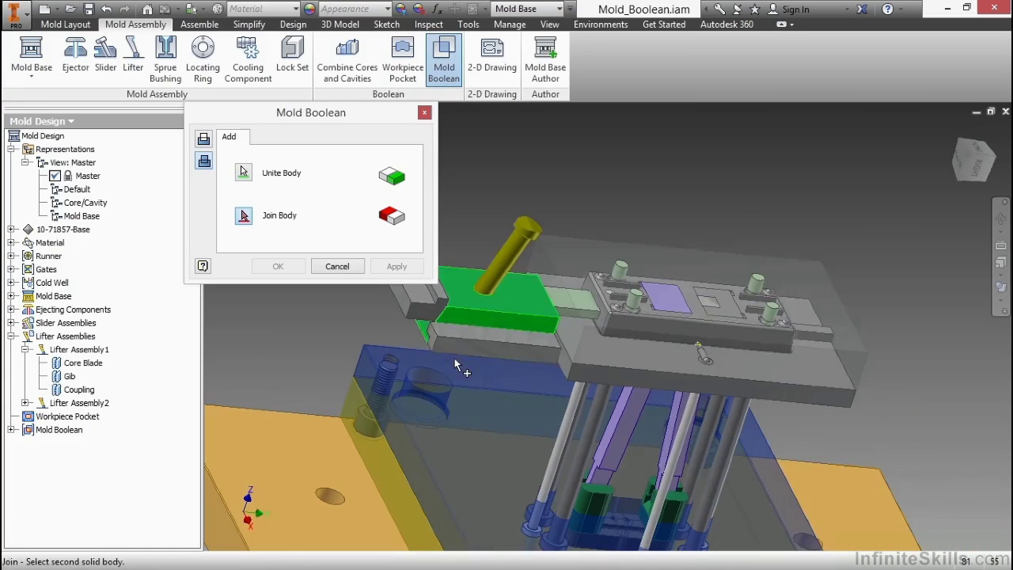
{"action": "left_click", "coordinate": [564, 307]}
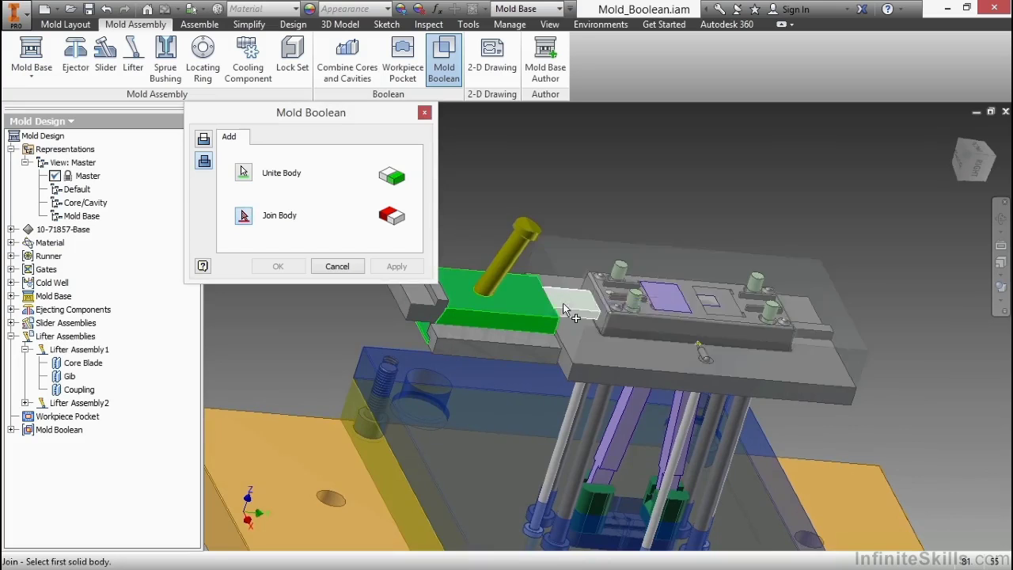
{"action": "middle_click_drag", "start_coordinate": [559, 215], "coordinate": [569, 161], "text": "shift"}
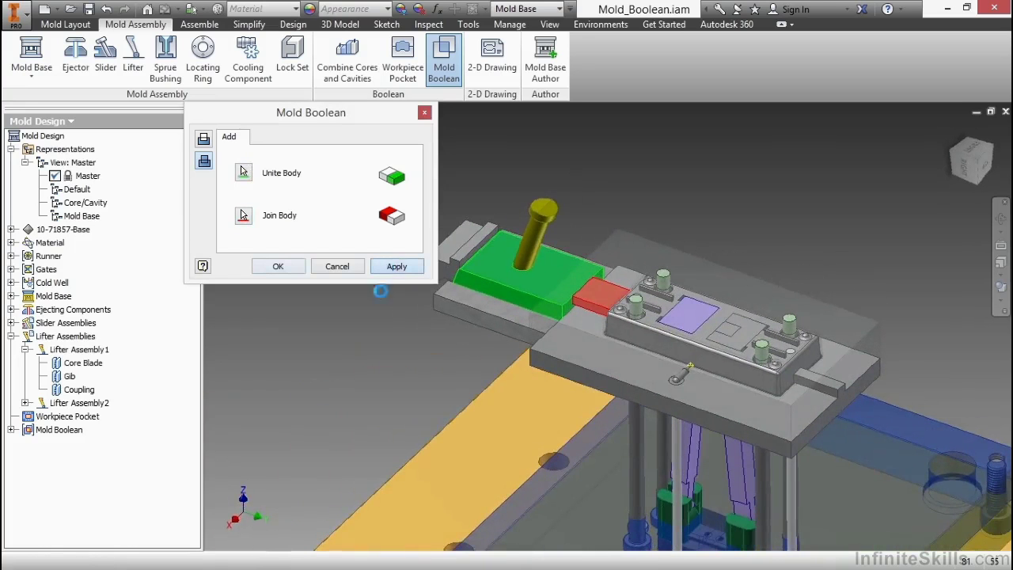
{"action": "left_click", "coordinate": [397, 266]}
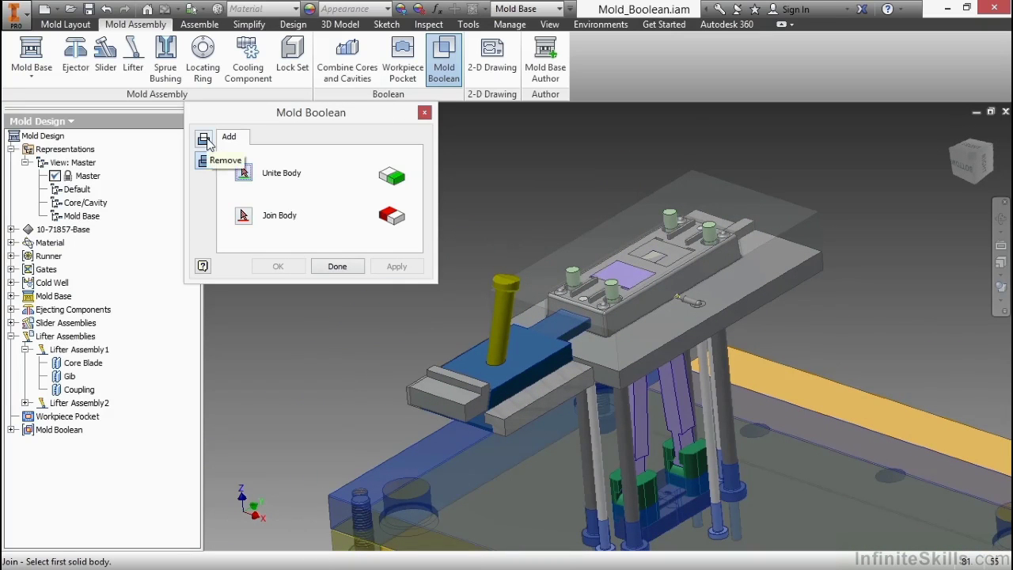
Examine Mold Boolean's Auto Remove option with its interference analysis, and return to the Manual Remove settings
{"action": "left_click", "coordinate": [204, 139]}
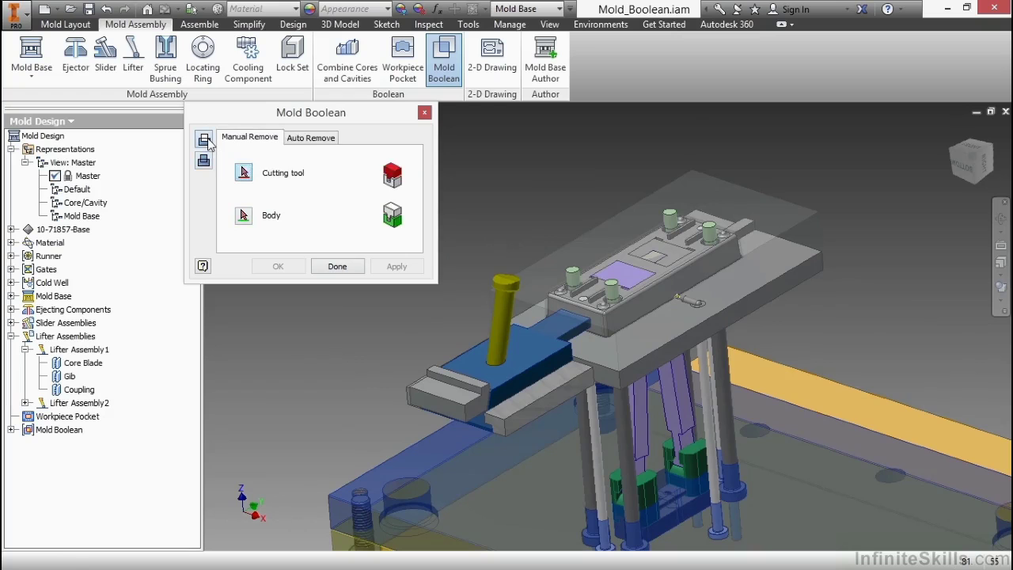
{"action": "left_click", "coordinate": [303, 139]}
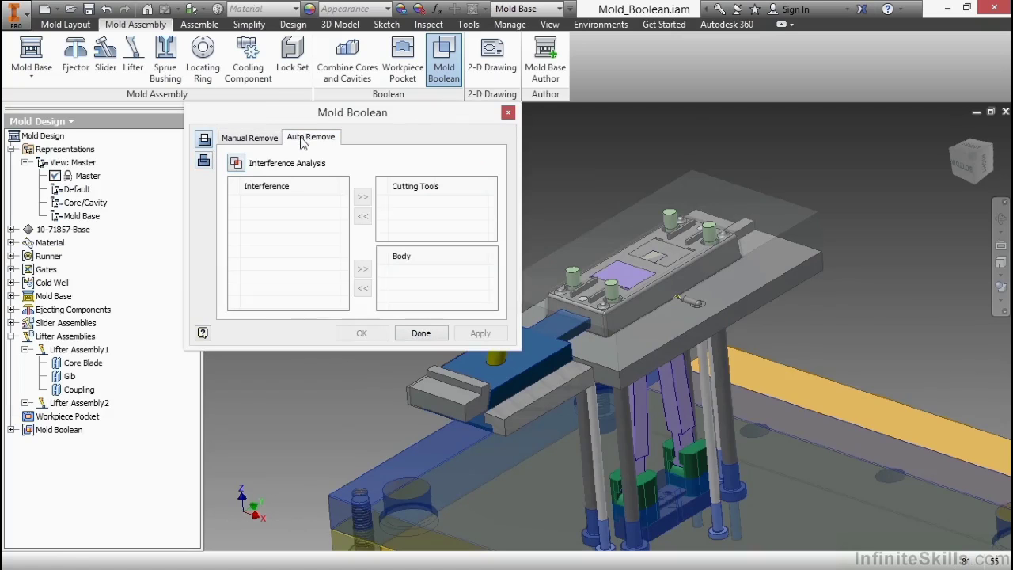
{"action": "left_click", "coordinate": [237, 163]}
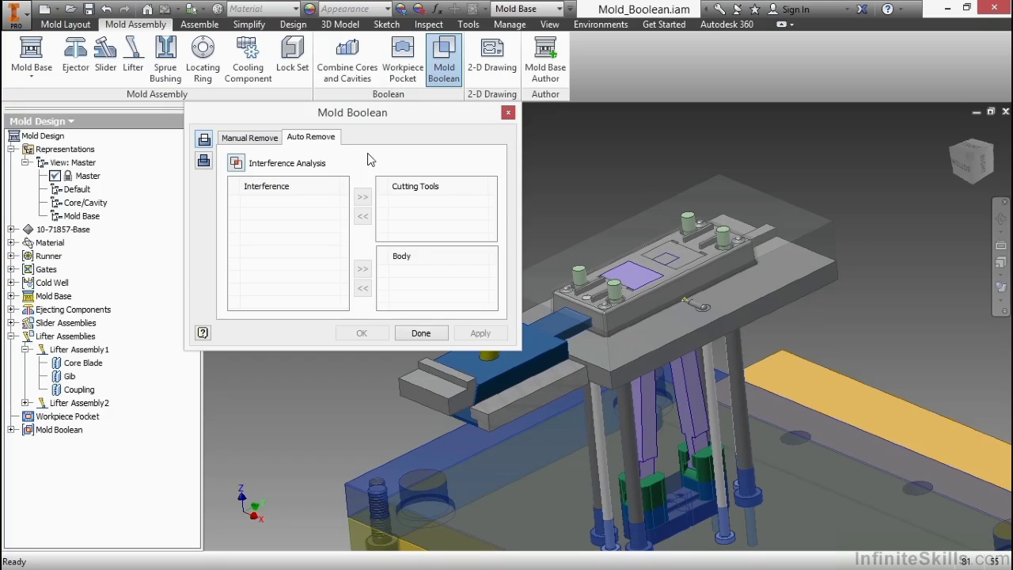
{"action": "left_click", "coordinate": [264, 140]}
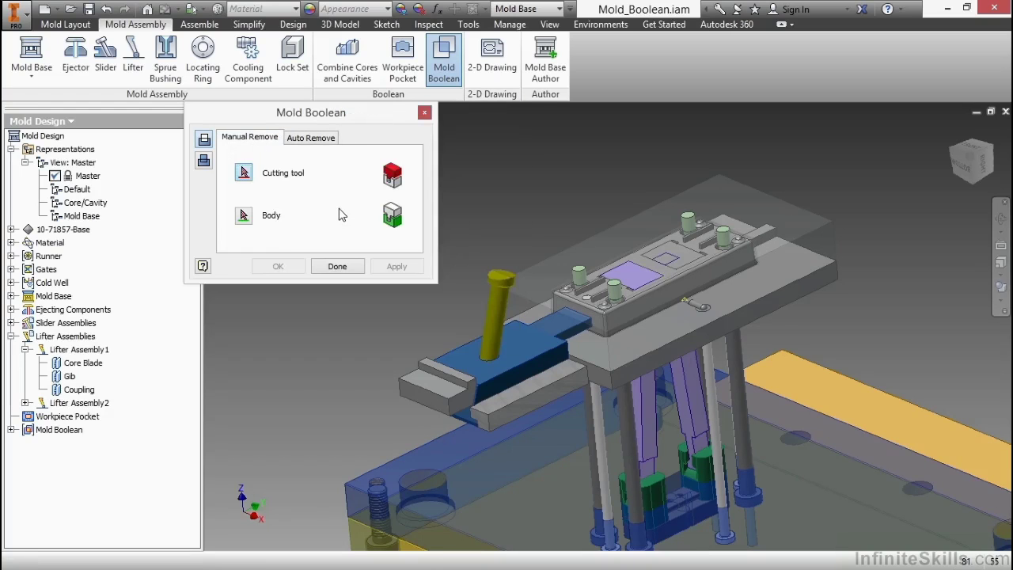